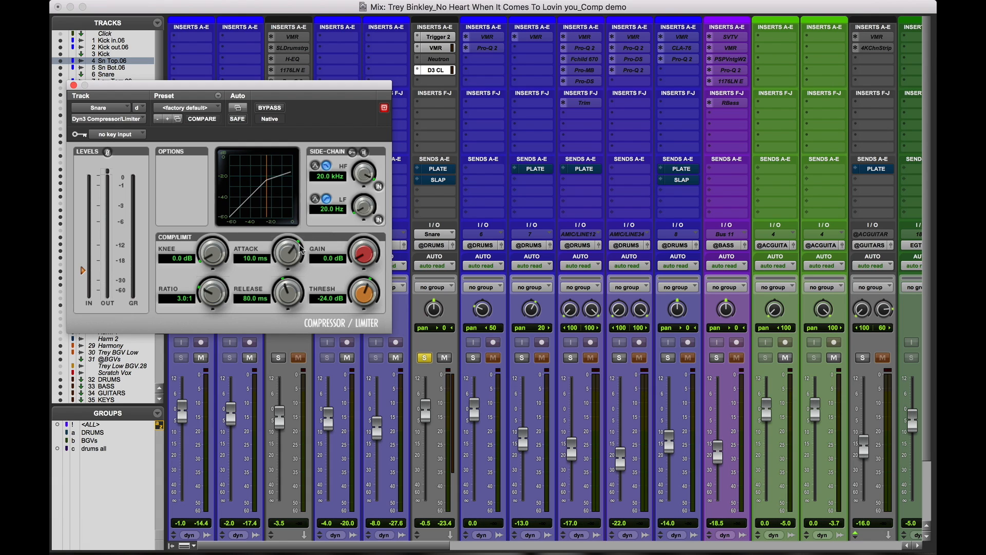
Set the snare compressor's attack to its fastest value, 10.0 us, and its release to 150 ms
drag(289, 251, 270, 327)
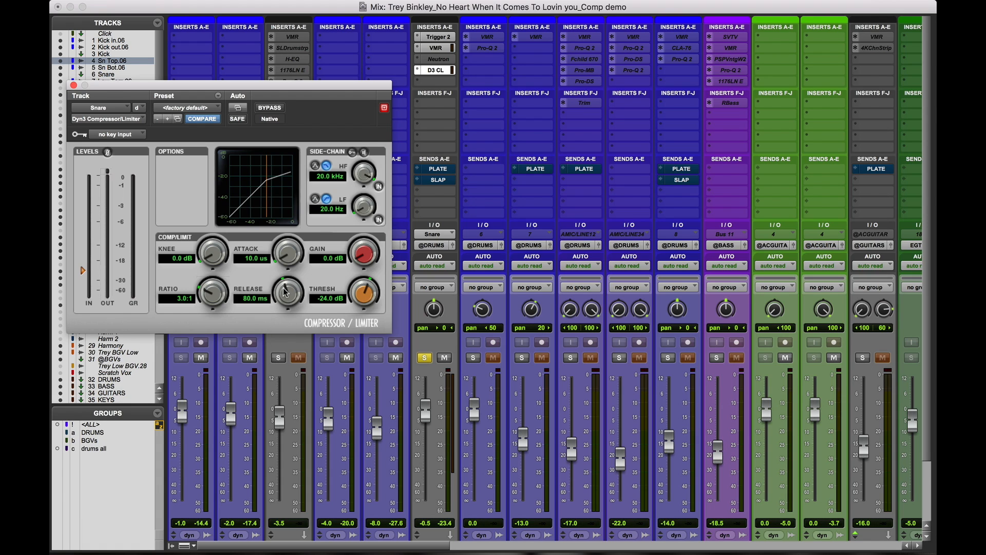
click(249, 298)
text(150)
key(Return)
Set the snare compressor's ratio to 10.0:1 and lower its threshold to -30.5 dB
click(180, 298)
key(Return)
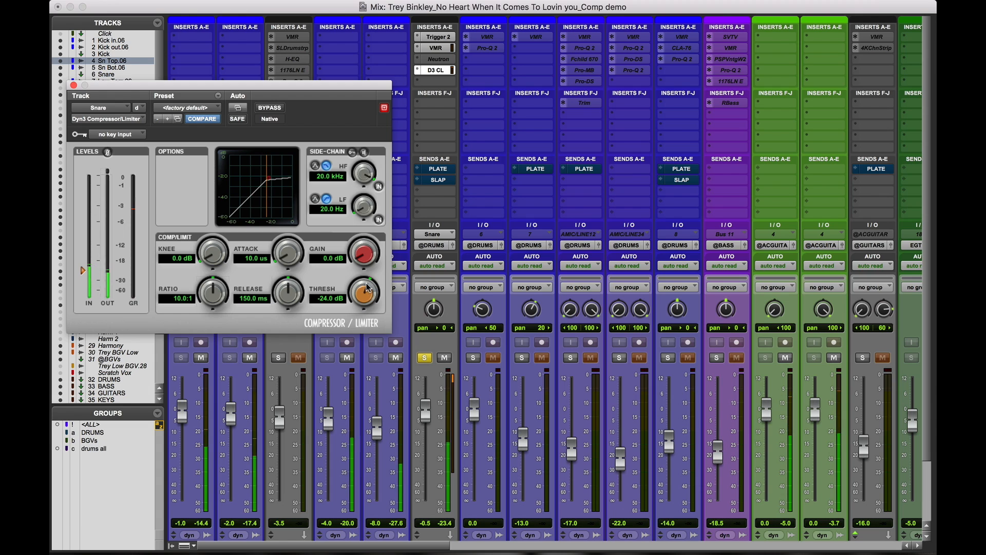
drag(364, 292, 356, 322)
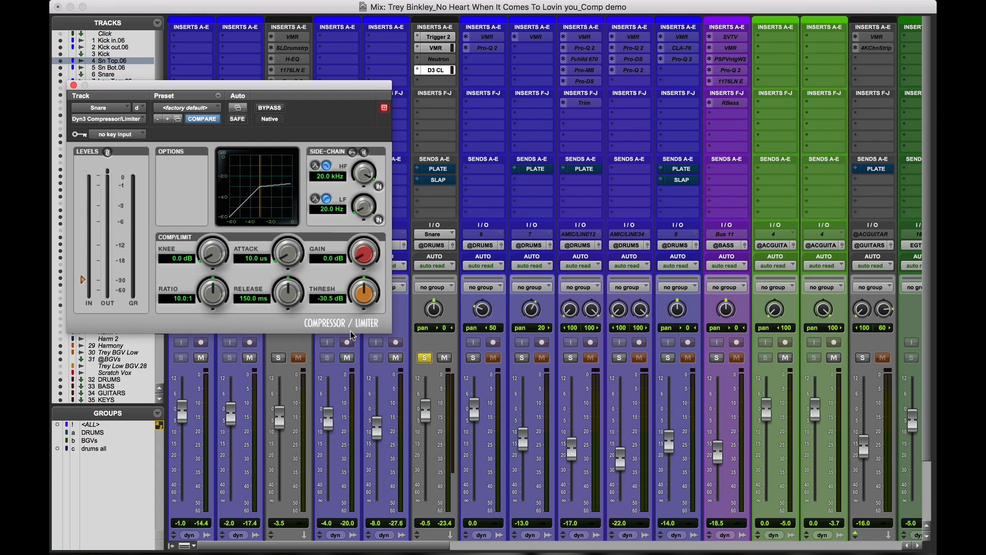
While auditioning the snare, slow the compressor's attack to 4.0 ms and shorten its release to 60.8 ms
key(space)
drag(285, 258, 284, 214)
drag(284, 259, 290, 133)
drag(294, 252, 284, 278)
key(space)
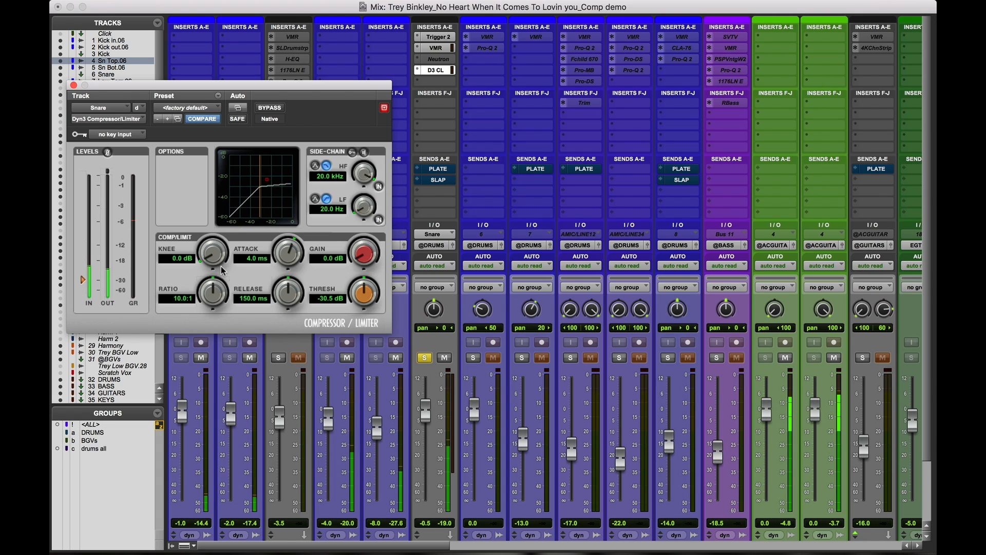
drag(283, 299, 279, 352)
drag(290, 297, 282, 338)
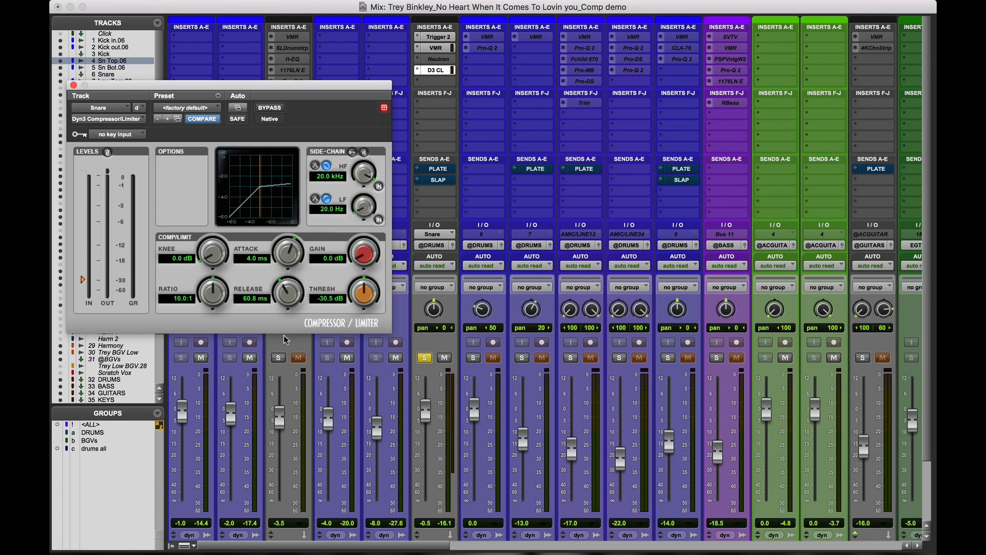
Reduce the compressor's ratio to 4.0:1 and lower its threshold to -36.0 dB during playback
key(space)
drag(212, 287, 205, 372)
key(space)
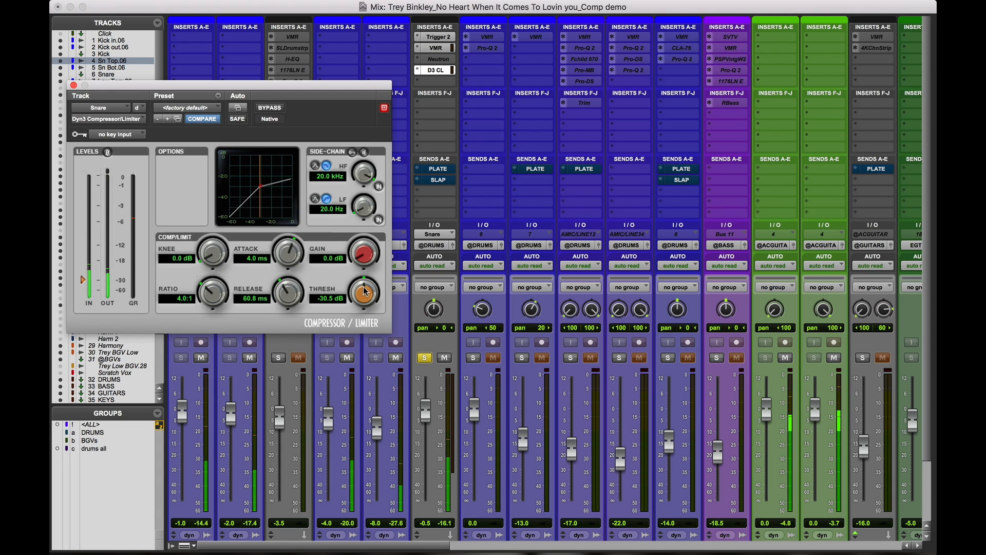
drag(364, 285, 358, 311)
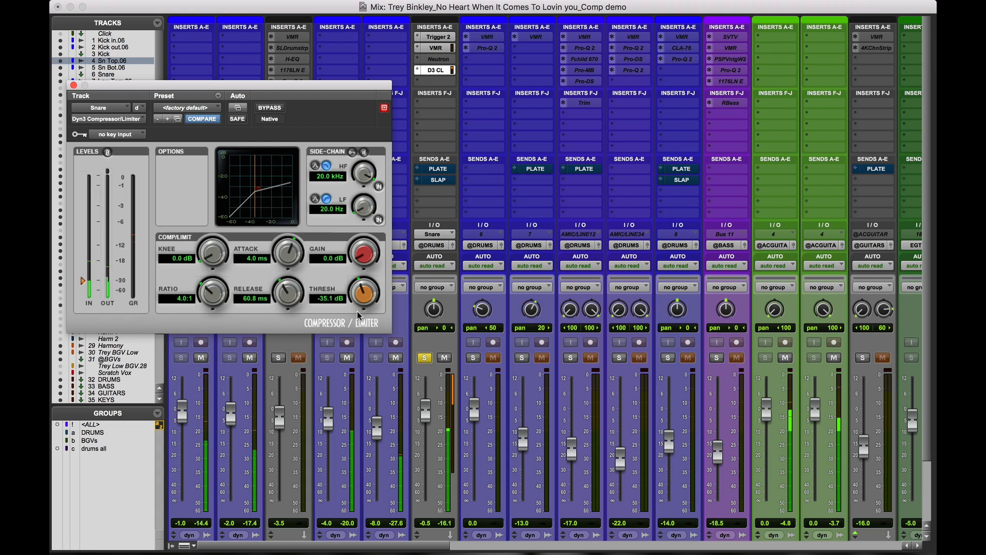
drag(356, 311, 360, 319)
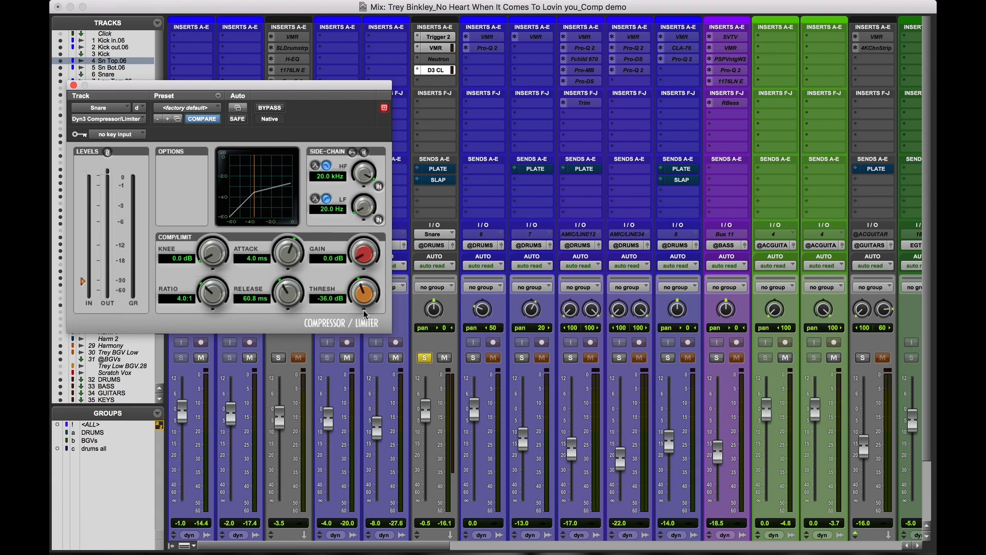
Set the compressor's makeup gain to 6 dB and compare the playing snare with and without bypass
click(331, 259)
text(6)
key(Return)
key(space)
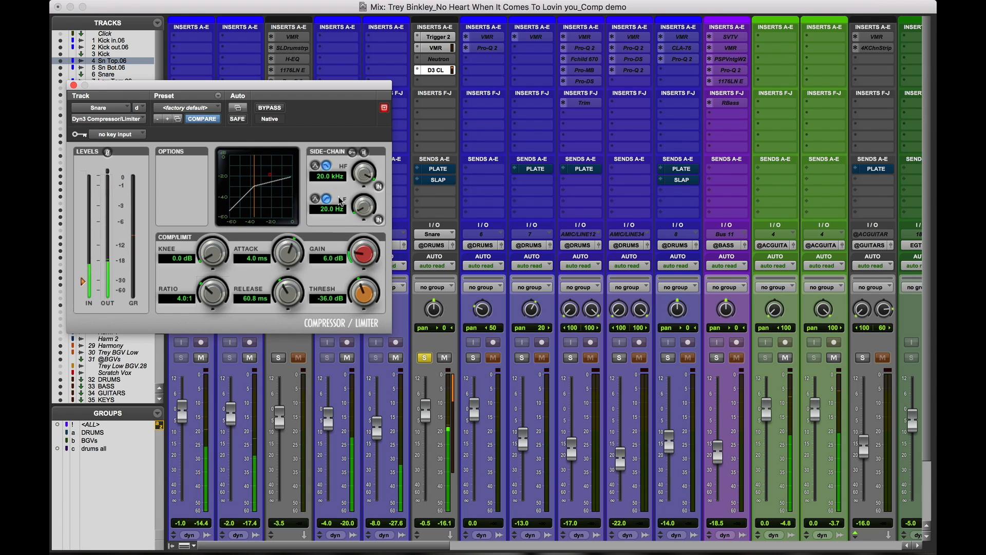
click(269, 108)
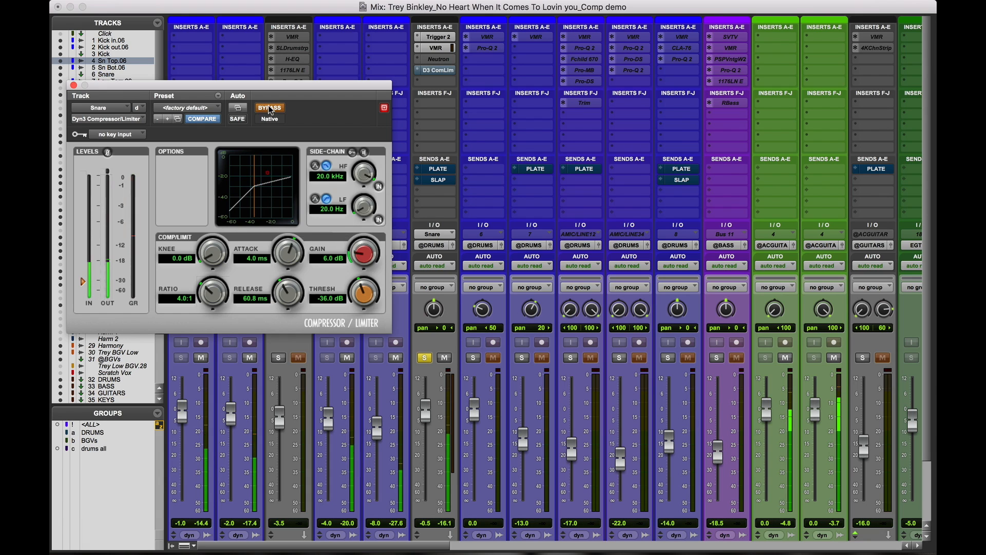
click(269, 107)
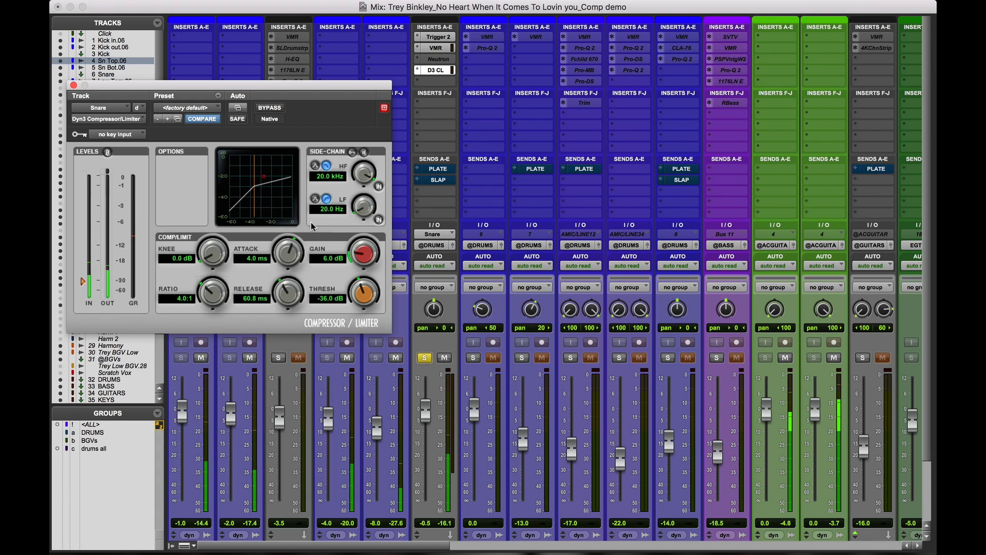
Lower the compressor's makeup gain to 5.0 dB and check the snare level against the bypassed signal
drag(359, 253, 360, 263)
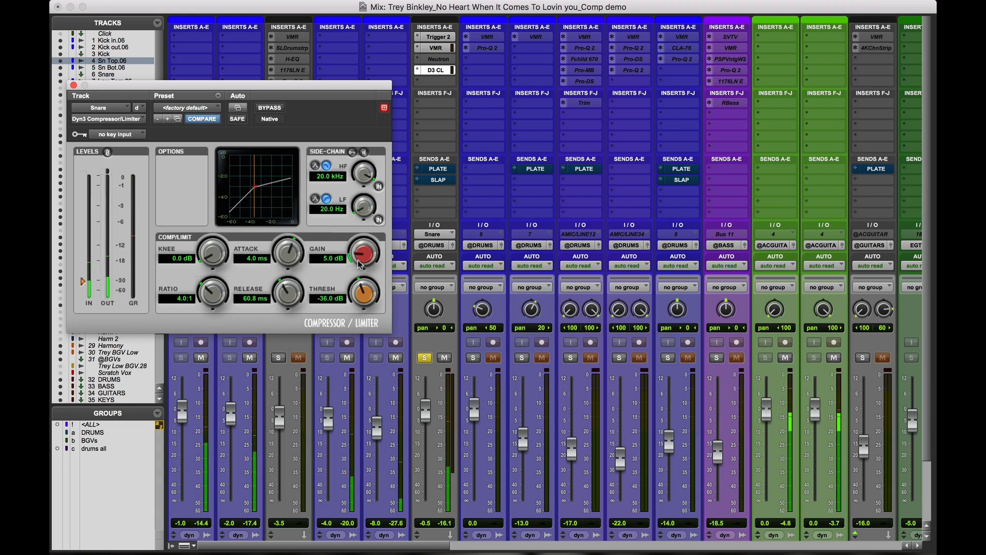
click(262, 109)
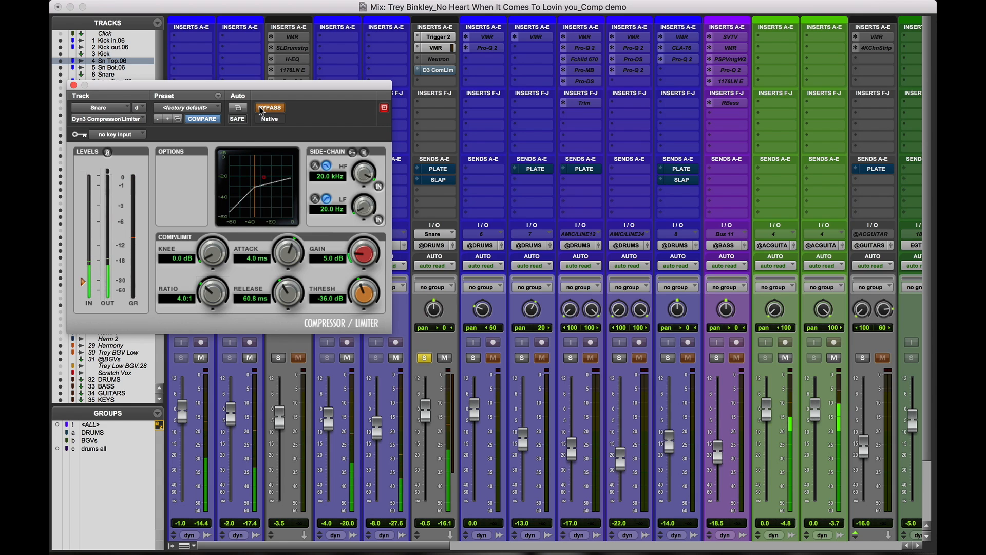
click(262, 109)
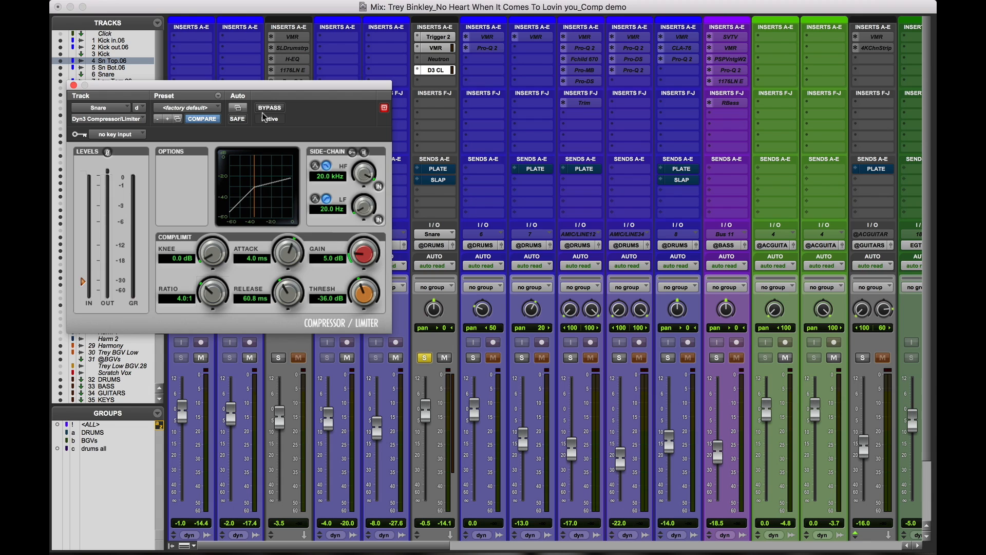
Play the snare and alternate between compressed and bypassed sound twice, leaving the compressor active
key(space)
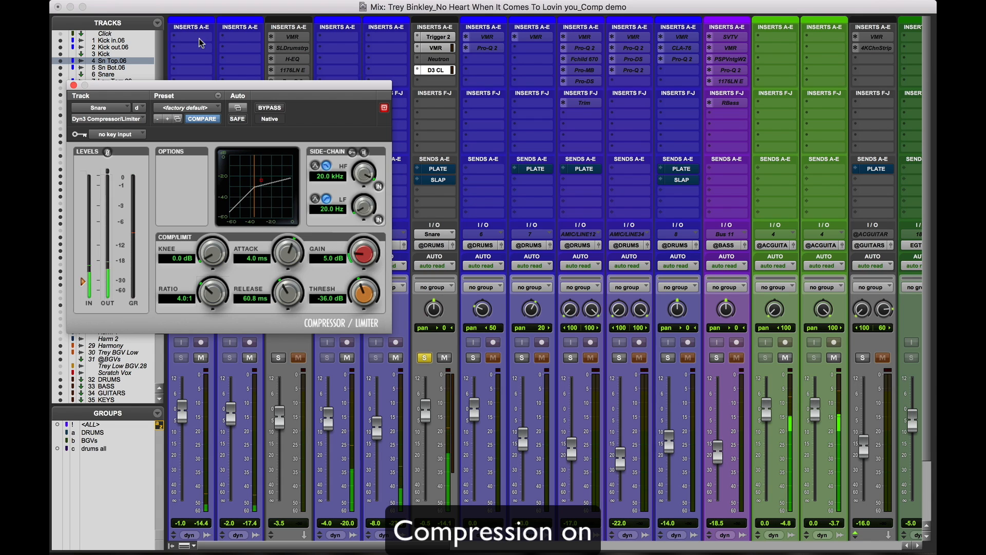
click(268, 109)
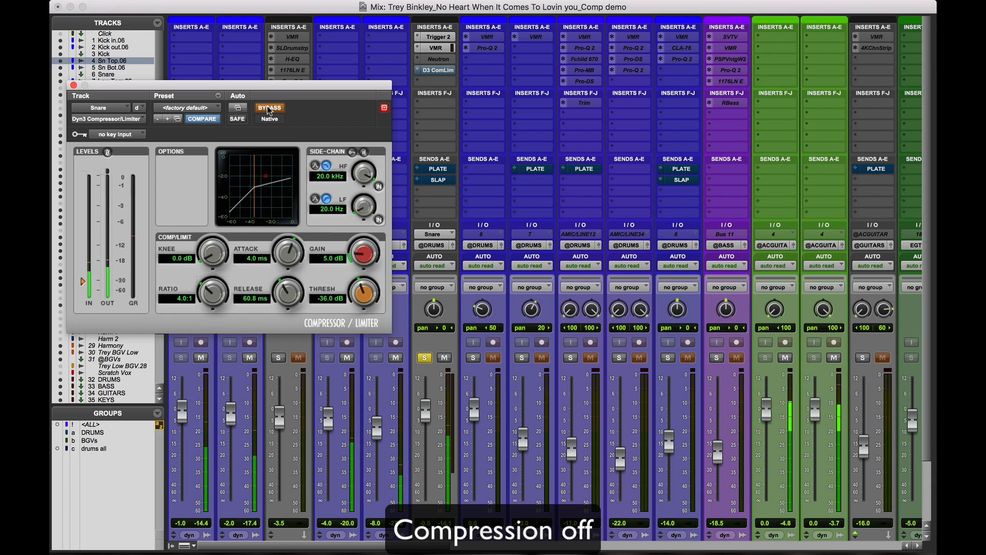
click(267, 107)
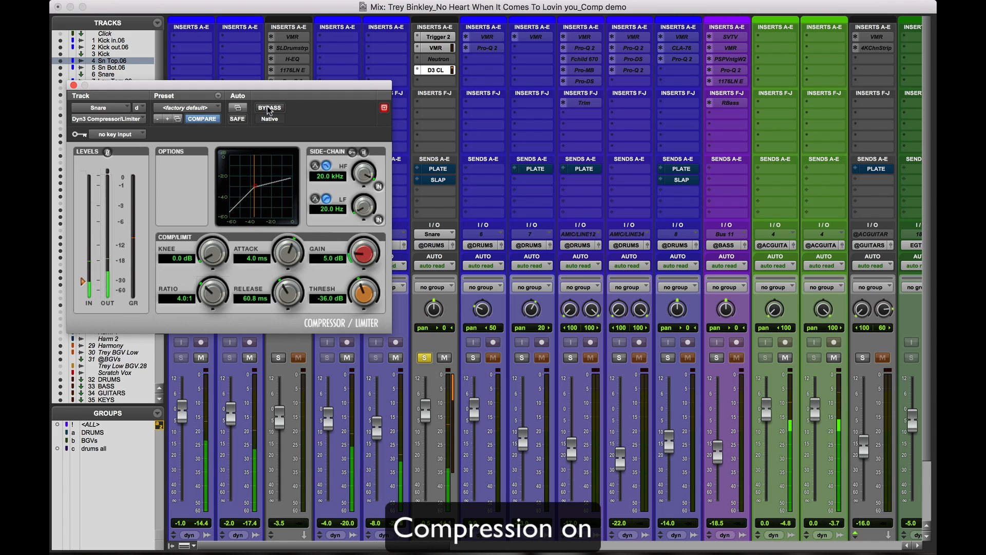
click(268, 108)
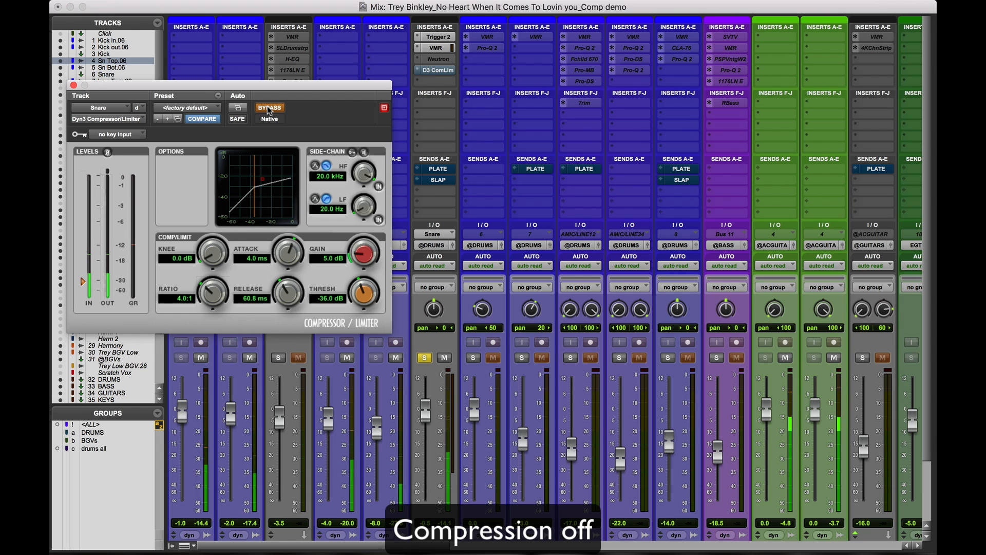
click(267, 107)
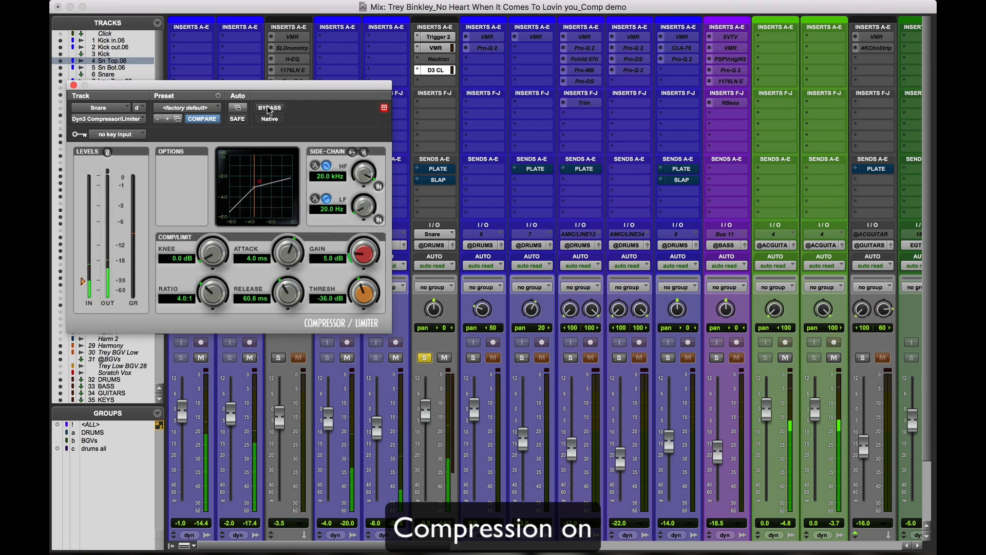